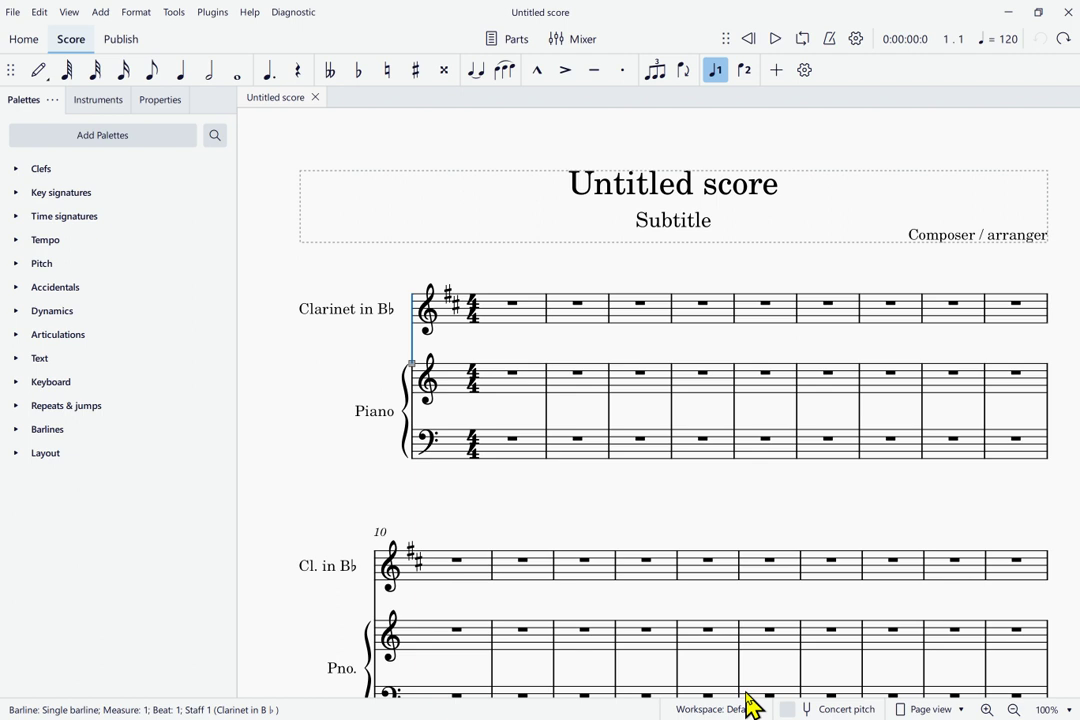
# Step: Step past the clarinet's clef, key signature and 4/4 time signature to the measure-1 rest
pyautogui.hotkey('alt', 'Right')
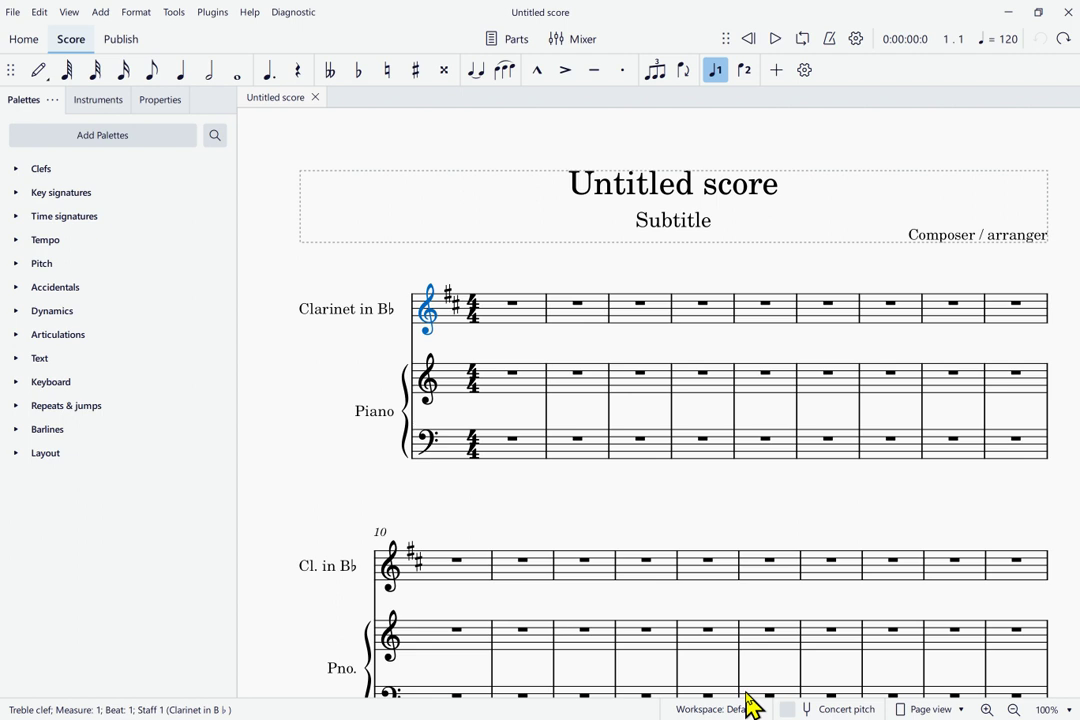
pyautogui.hotkey('alt', 'Right')
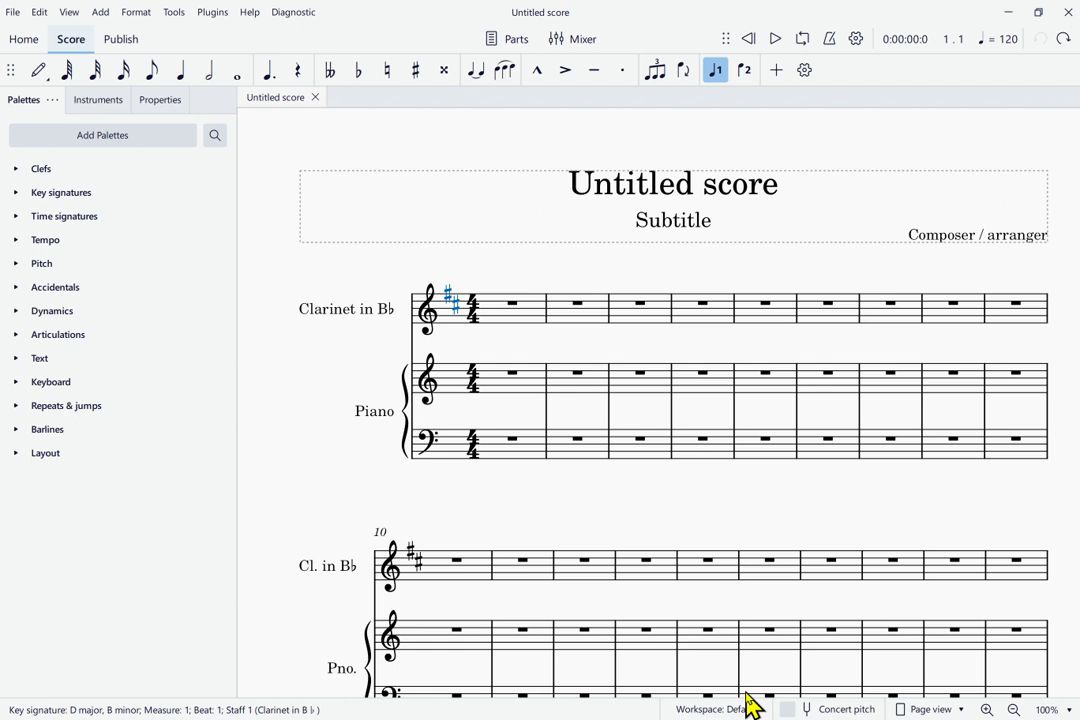
pyautogui.hotkey('alt', 'Right')
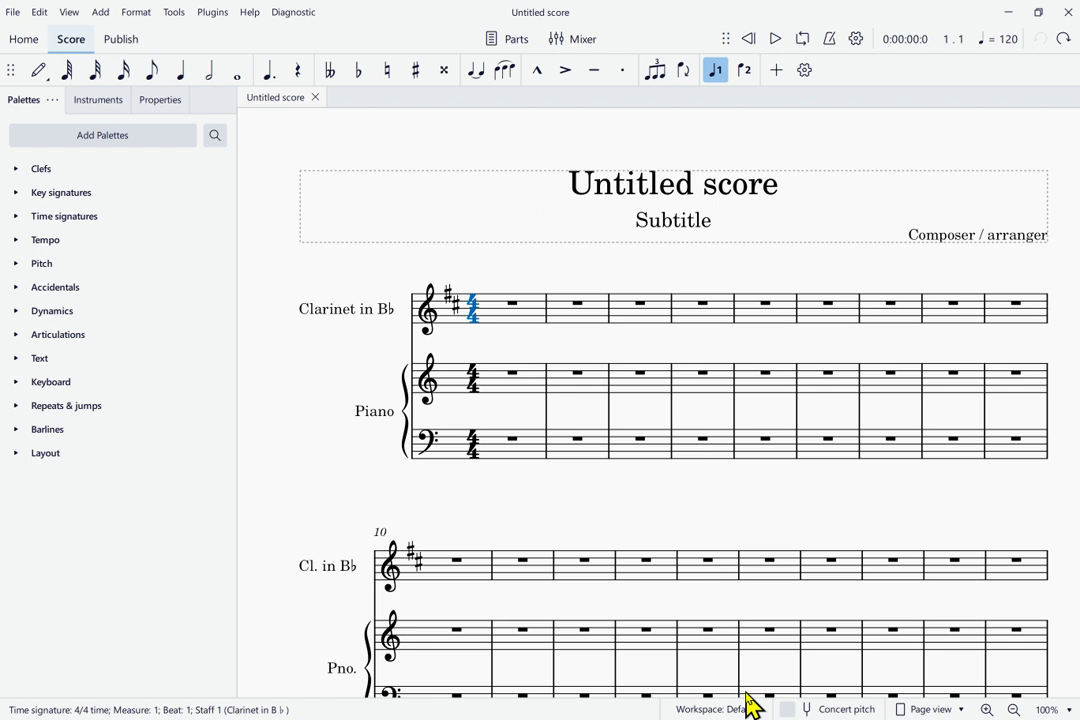
pyautogui.hotkey('alt', 'Right')
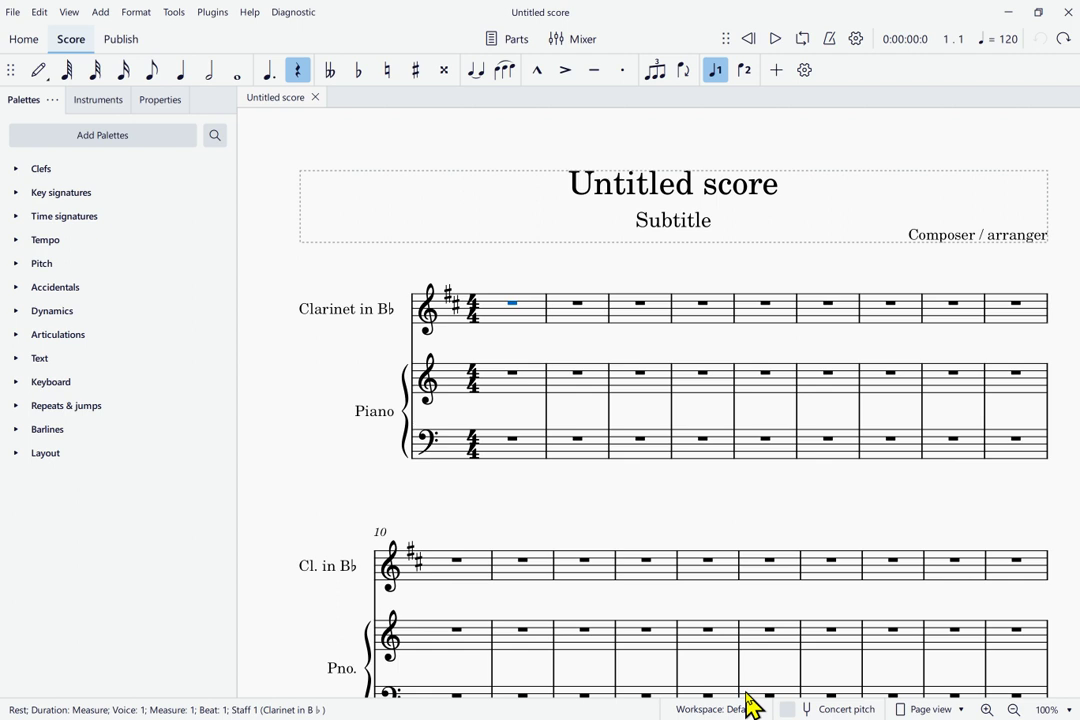
pyautogui.hotkey('alt', 'Down')
pyautogui.hotkey('alt', 'Up')
pyautogui.press('n')
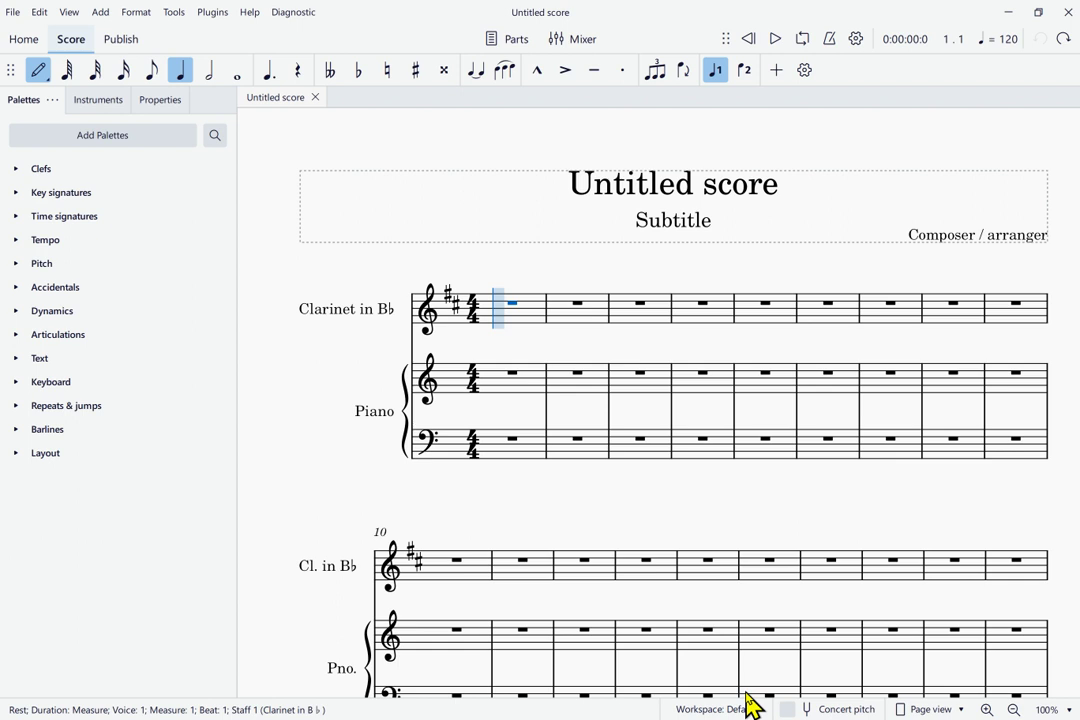
# Step: Enter the quarter-note melody F#, E, D, E in measure 1, then F#, F# in measure 2
pyautogui.press('f')
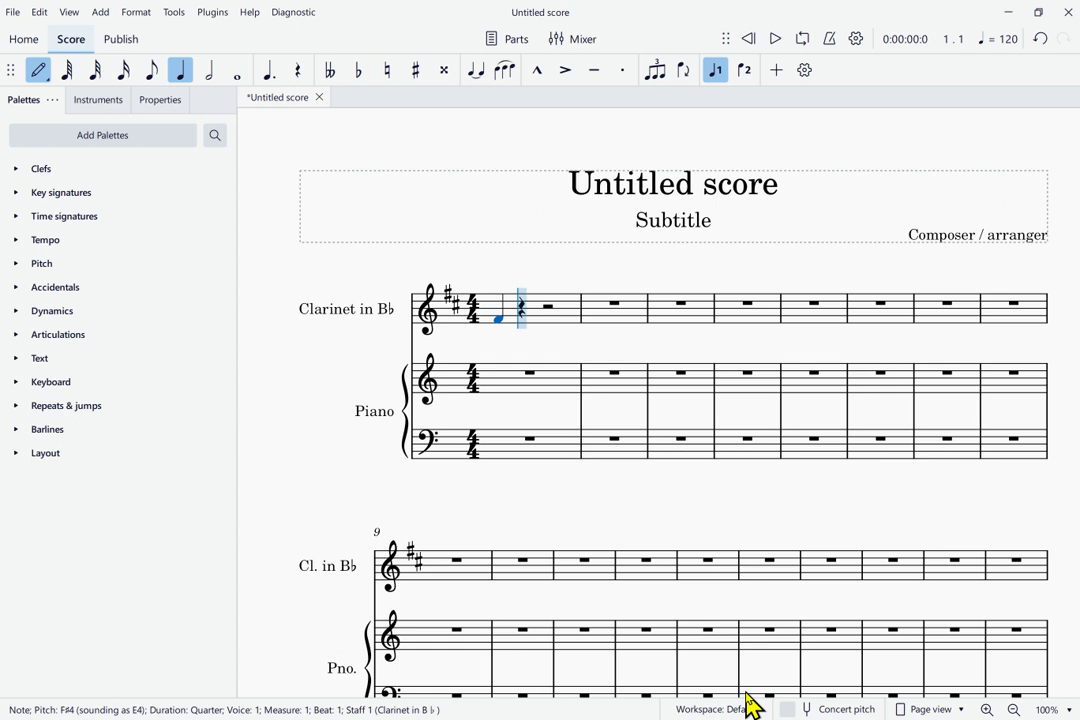
pyautogui.press('e')
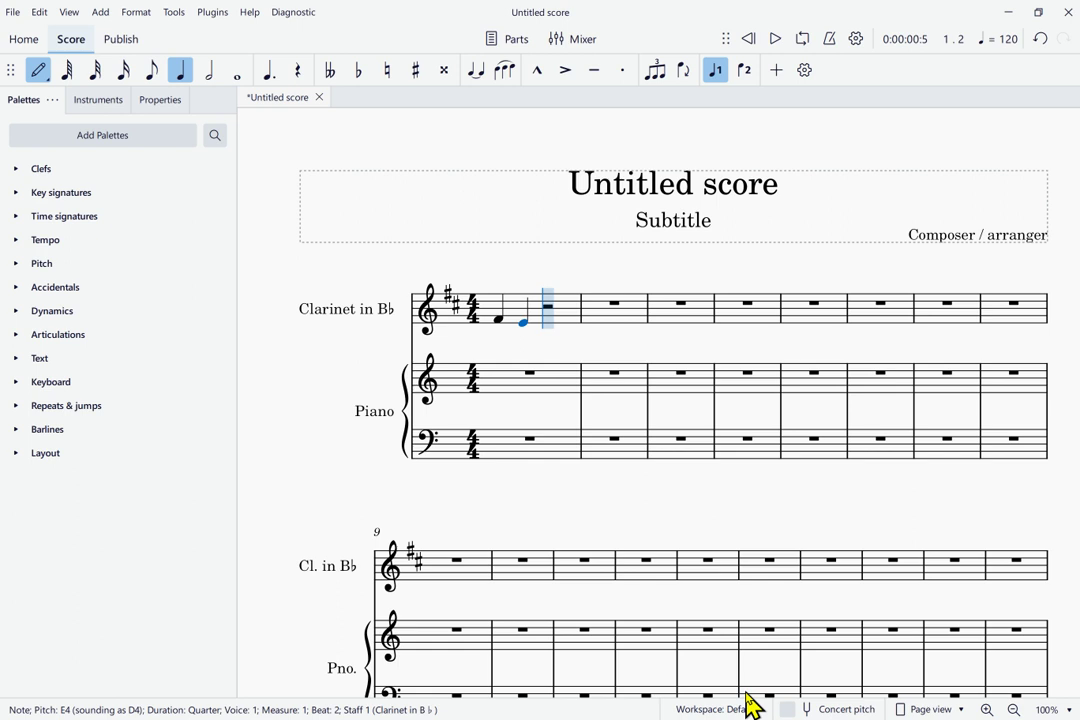
pyautogui.press('d')
pyautogui.press('e')
pyautogui.press('f')
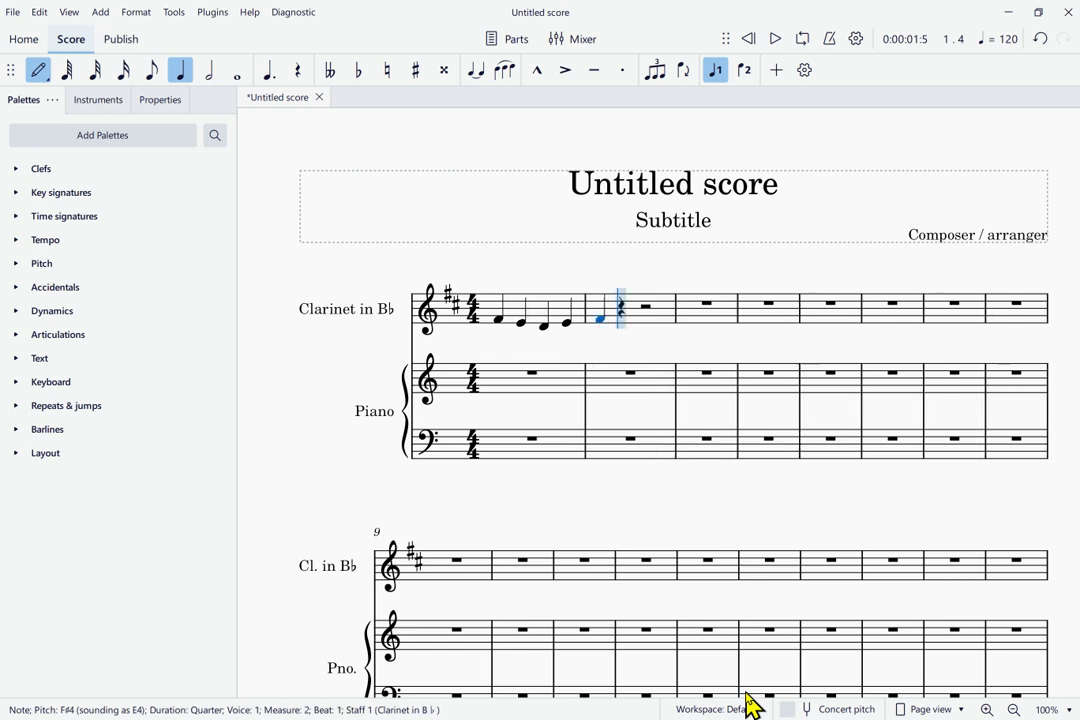
pyautogui.press('f')
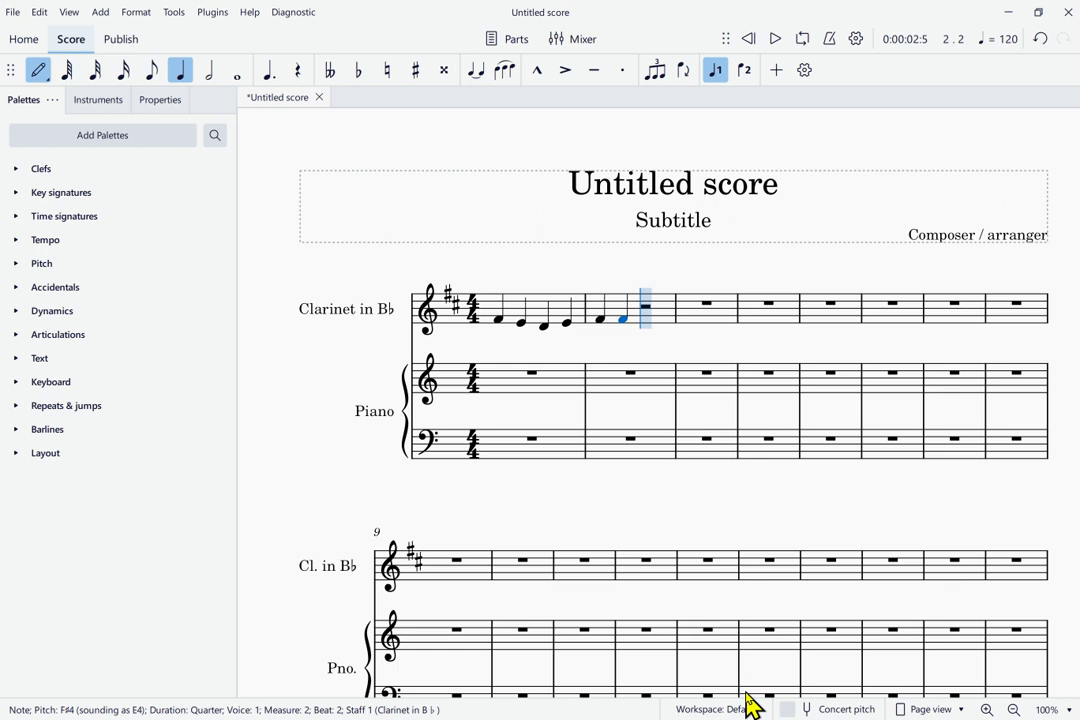
# Step: Add a half-note F#4 to close measure 2 and exit note input mode
pyautogui.press('6')
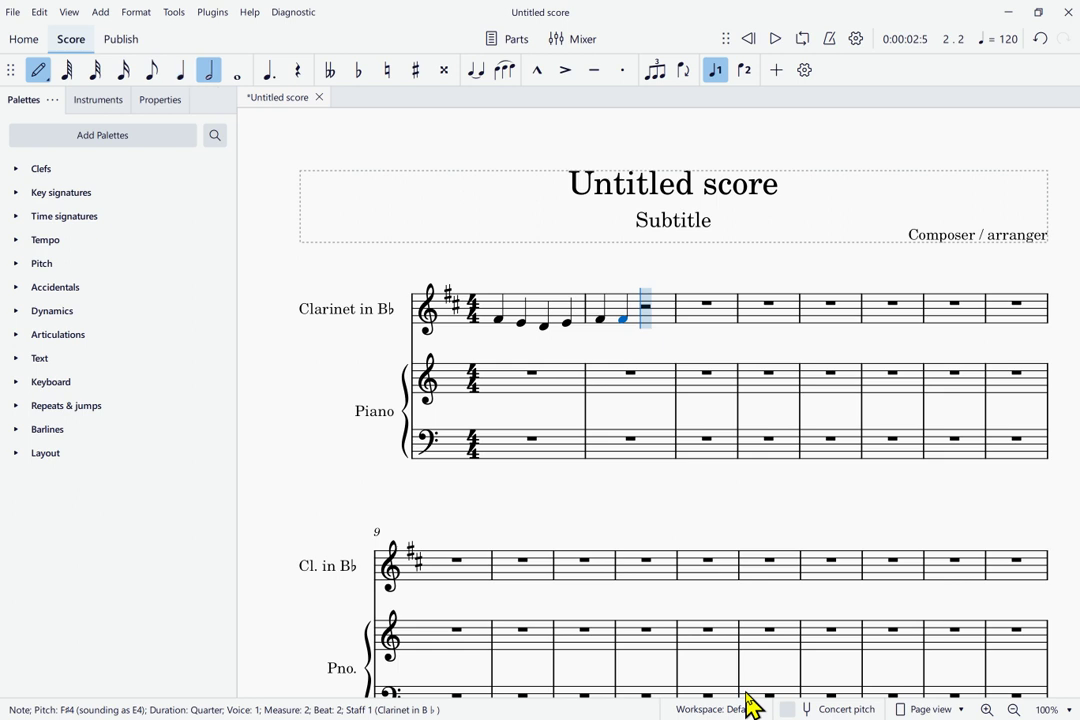
pyautogui.press('f')
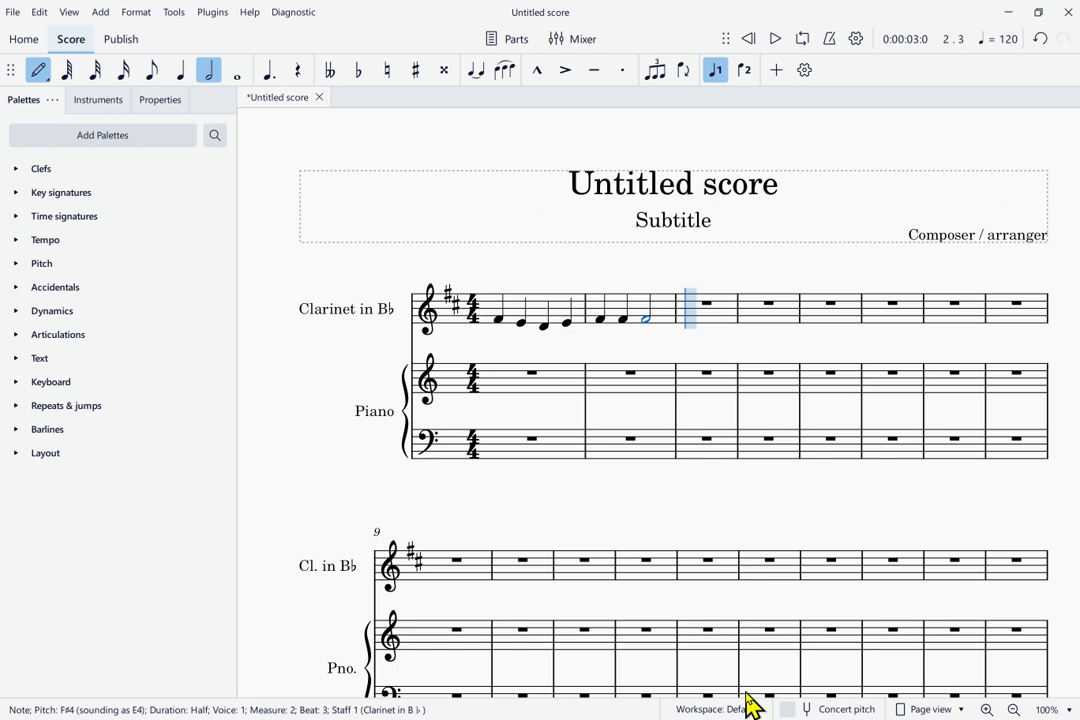
pyautogui.press('Escape')
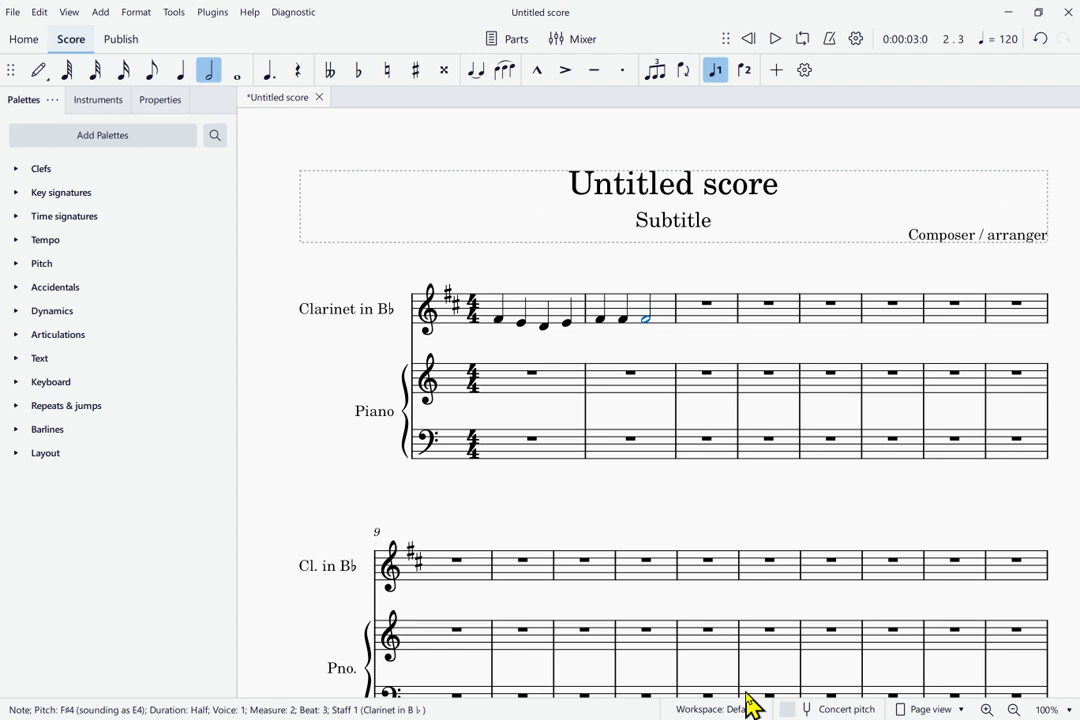
# Step: Open the all-palettes search with Ctrl+F9, then move focus out of the search field
pyautogui.hotkey('ctrl', 'F9')
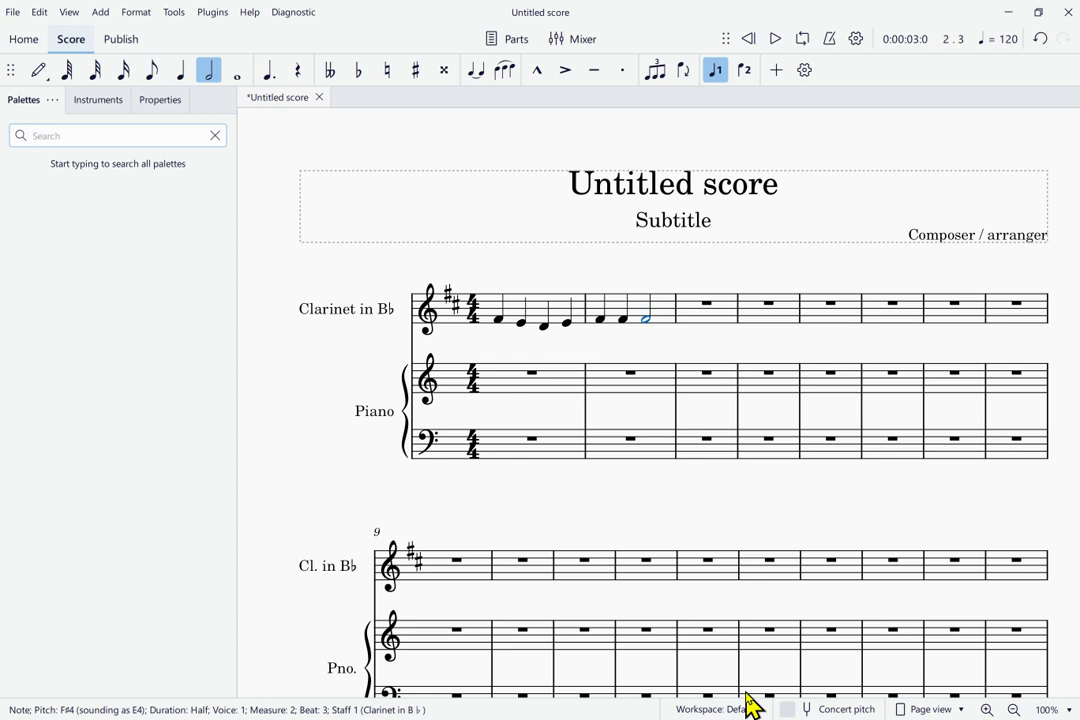
pyautogui.press('Tab')
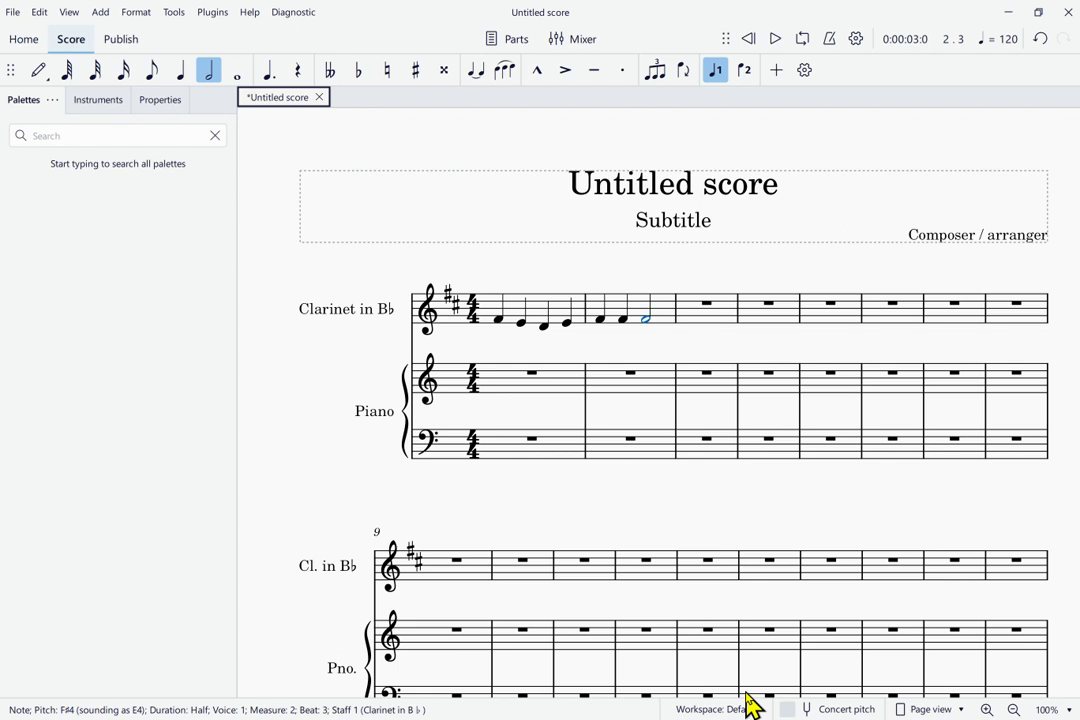
# Step: Return focus to the score canvas and jump to the start of the score with Ctrl+Home
pyautogui.press('Tab')
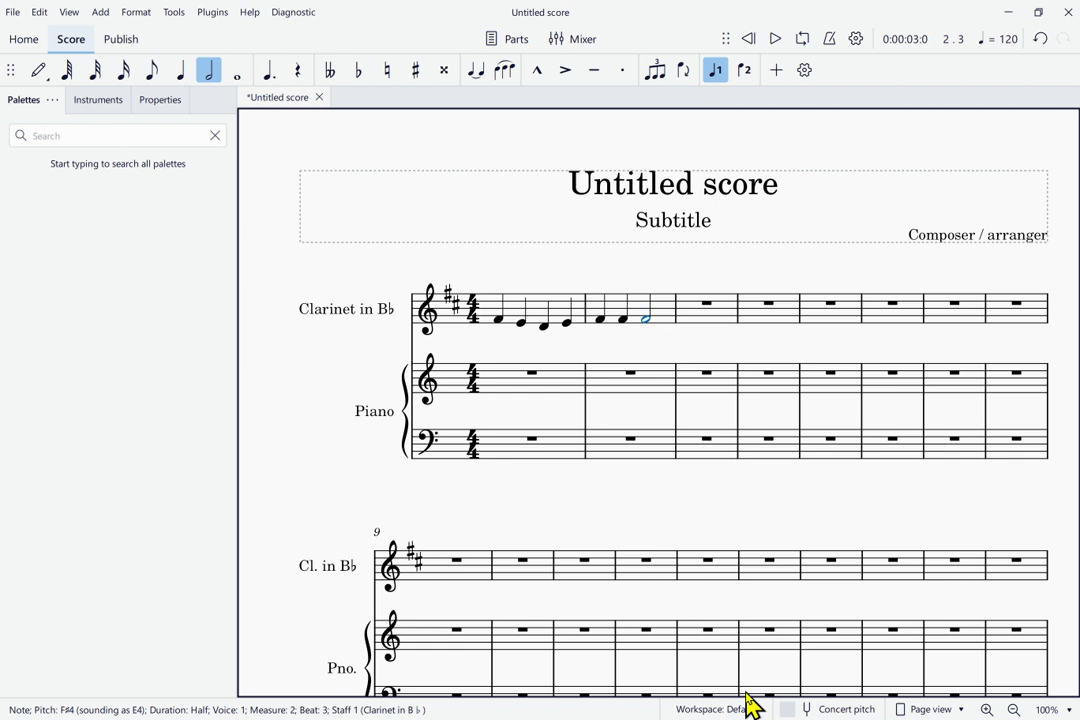
pyautogui.hotkey('ctrl', 'Home')
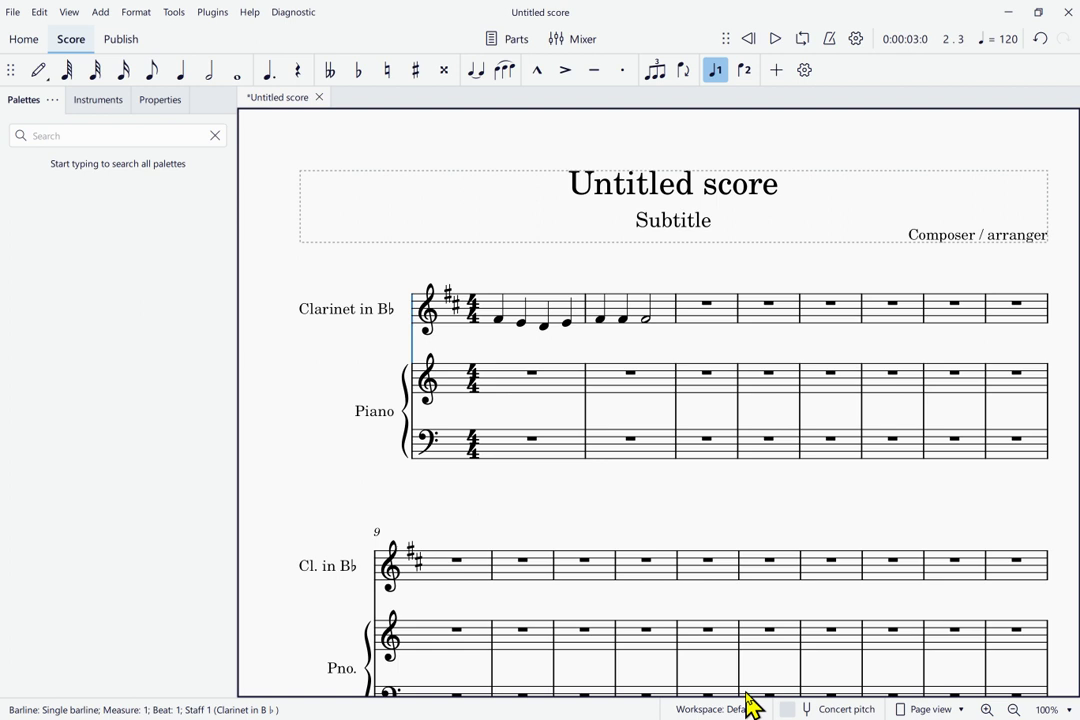
# Step: Play the score from the beginning and stop it partway through measure 4
pyautogui.press('space')
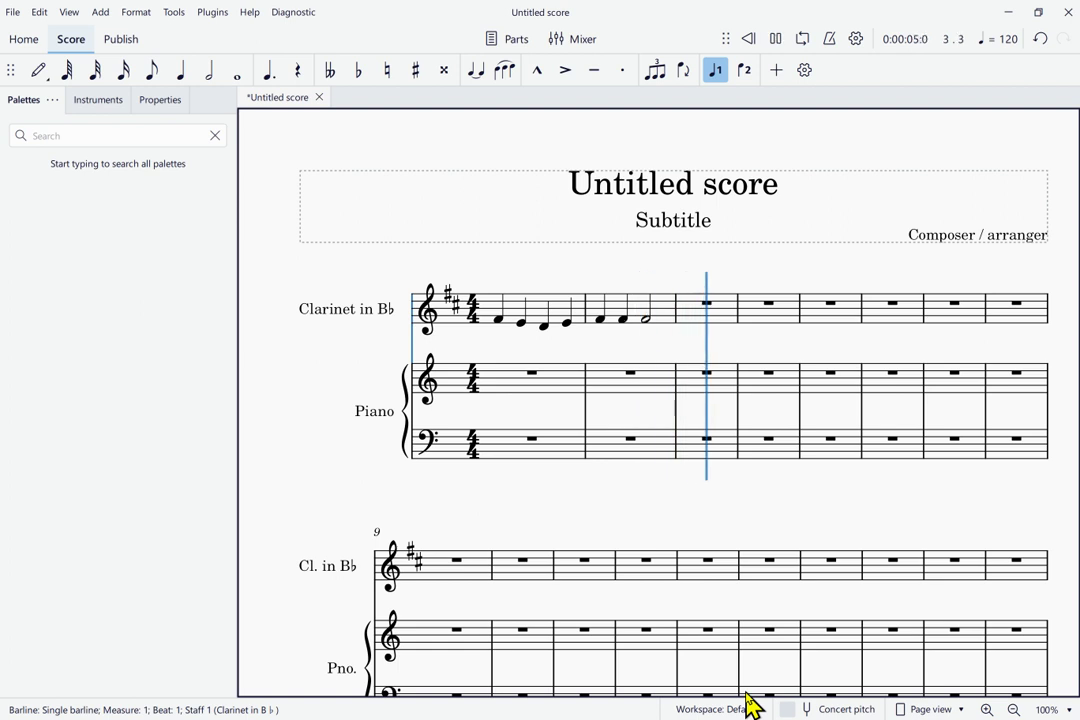
pyautogui.press('space')
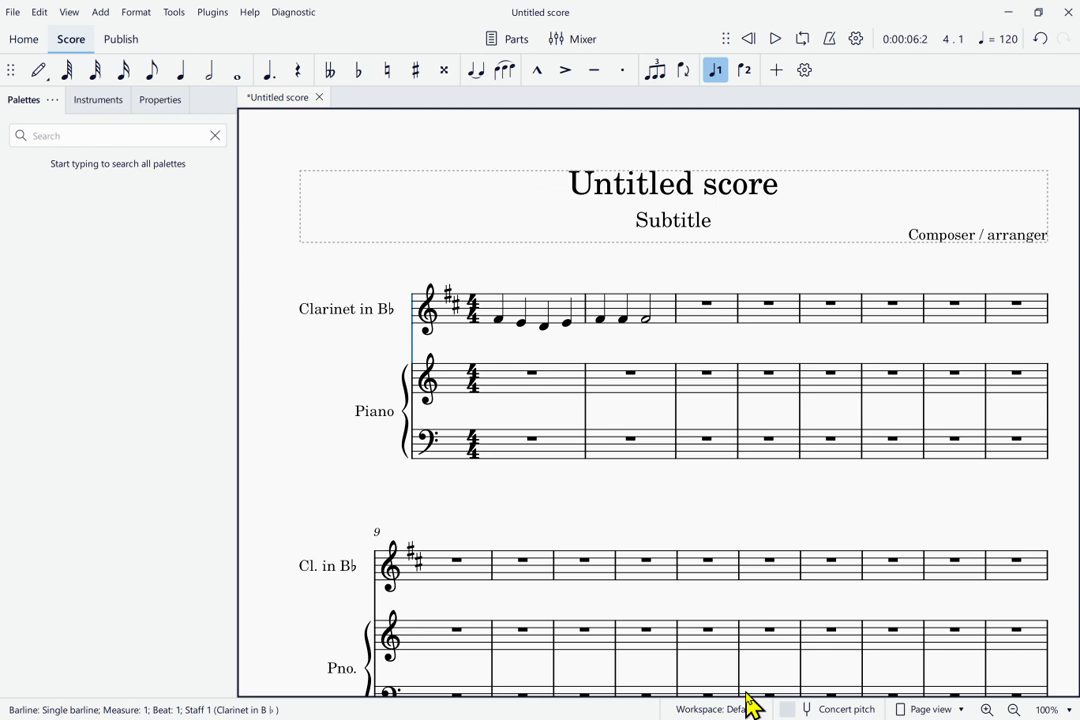
# Step: Move from the clarinet clef to the first F# note, play the melody from there, then stop
pyautogui.hotkey('ctrl', 'Home')
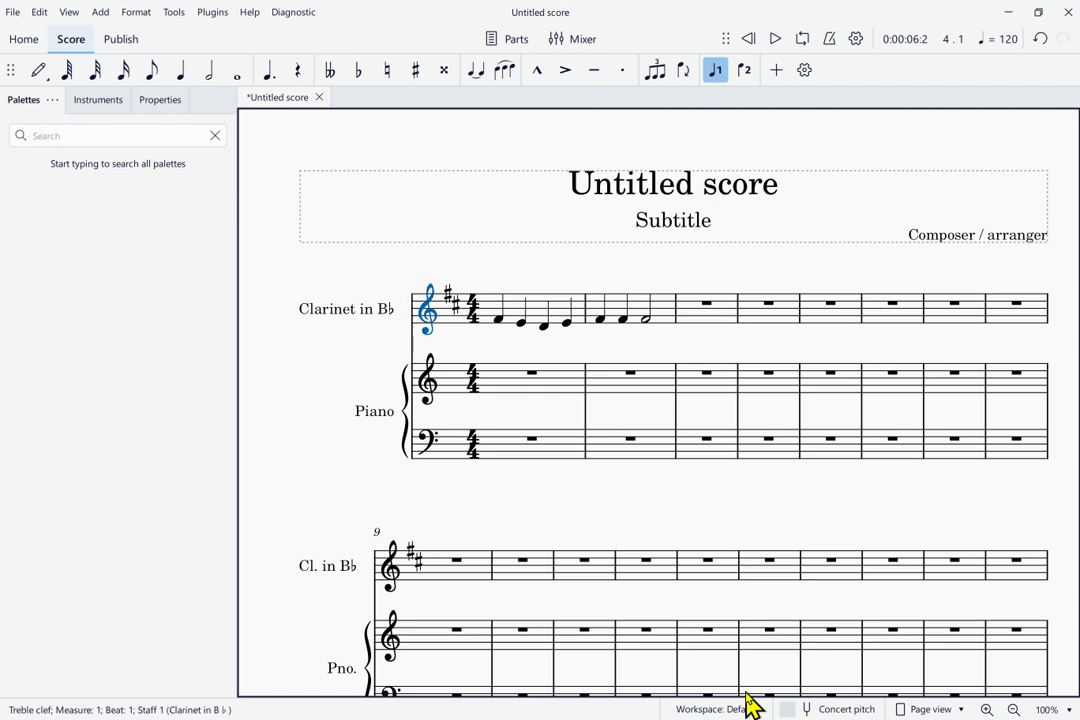
pyautogui.hotkey('alt', 'Right')
pyautogui.hotkey('alt', 'Right')
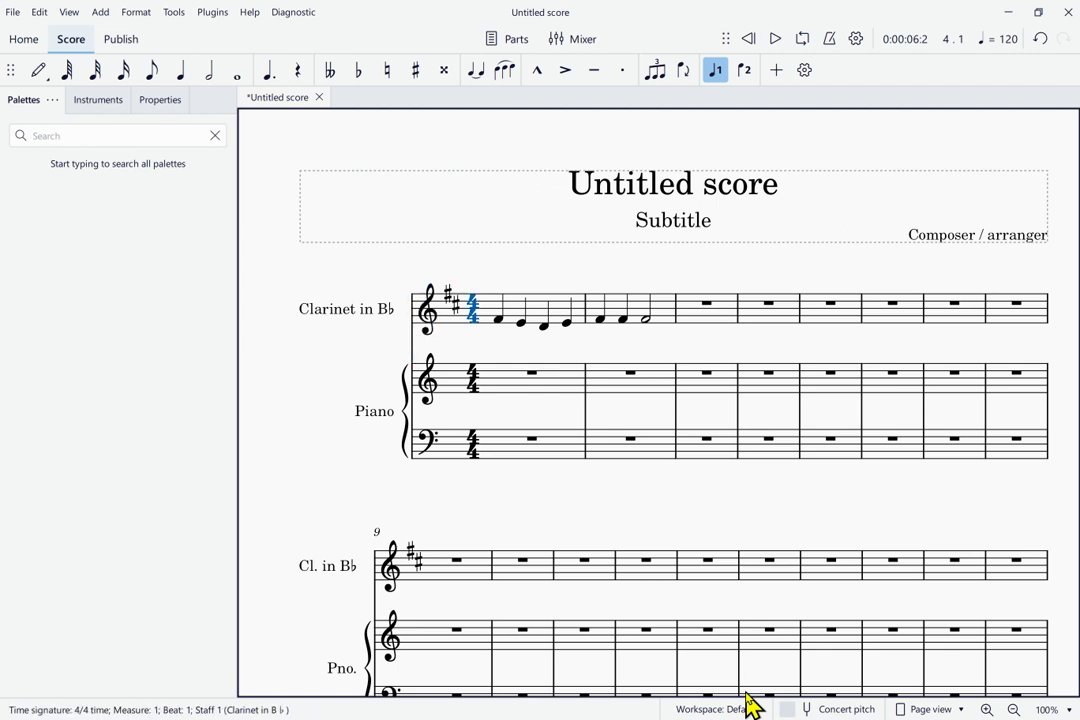
pyautogui.hotkey('alt', 'Right')
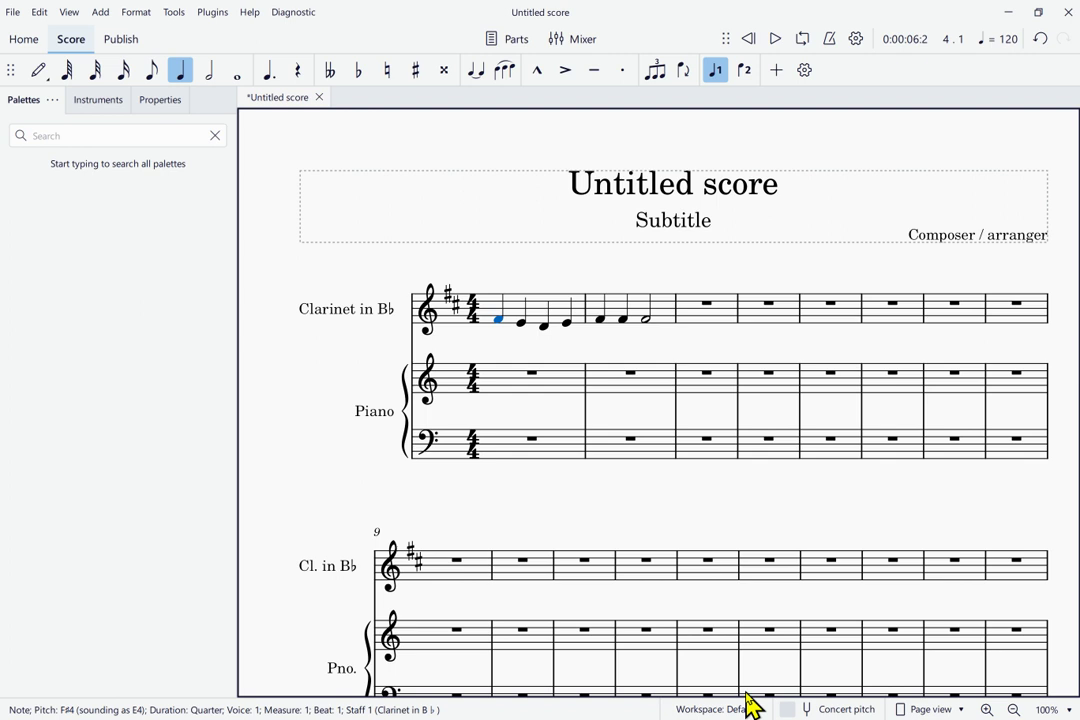
pyautogui.press('space')
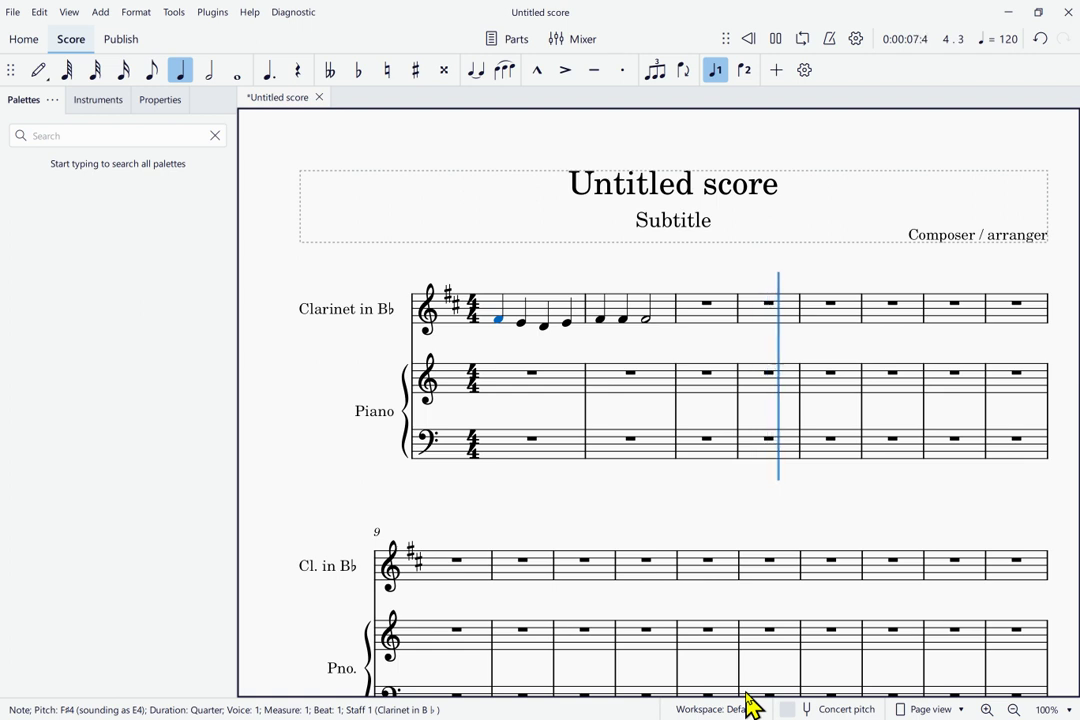
pyautogui.press('space')
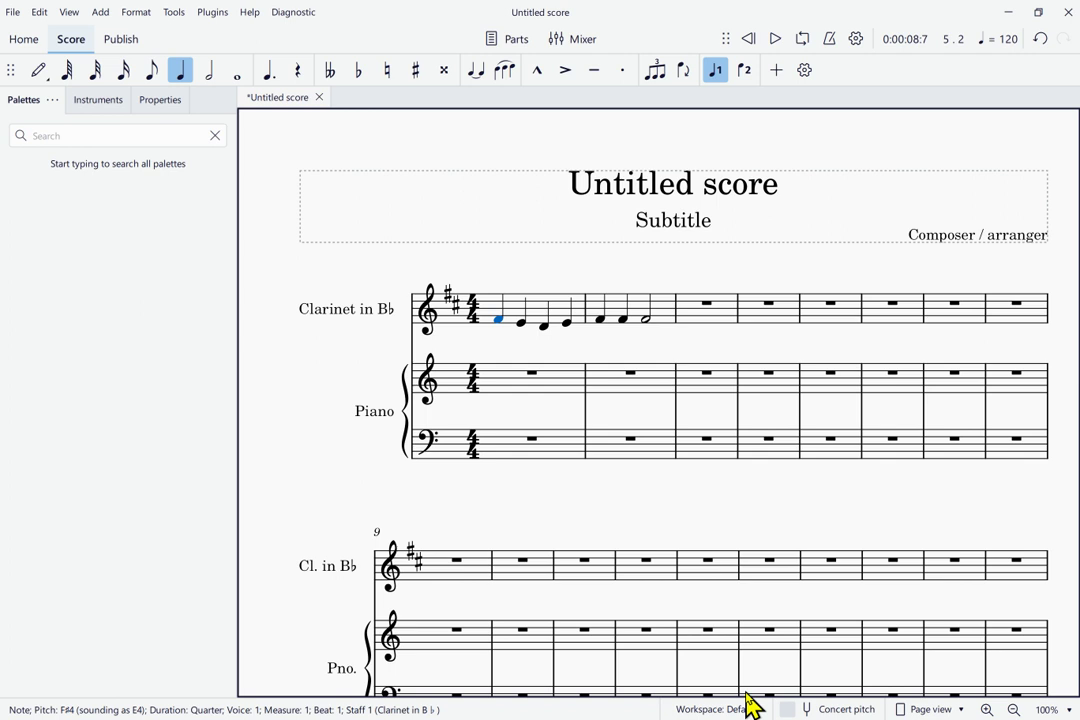
# Step: Rewind playback using the toolbar controls, then play the melody and stop at measure 5
pyautogui.press('F6')
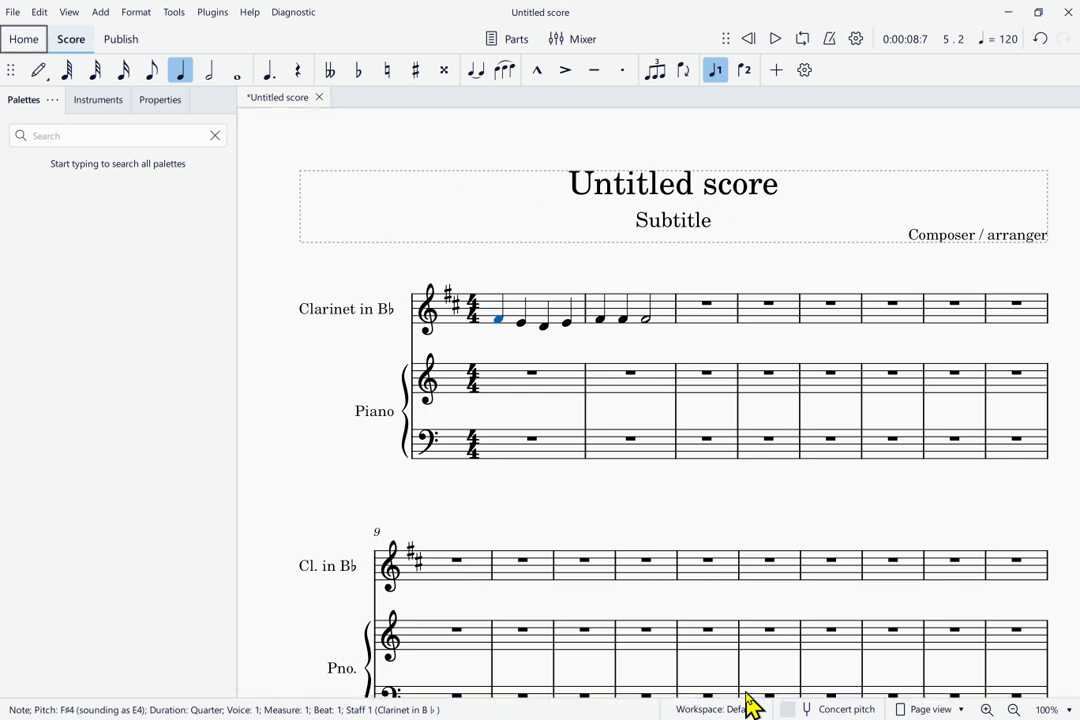
pyautogui.press('Tab')
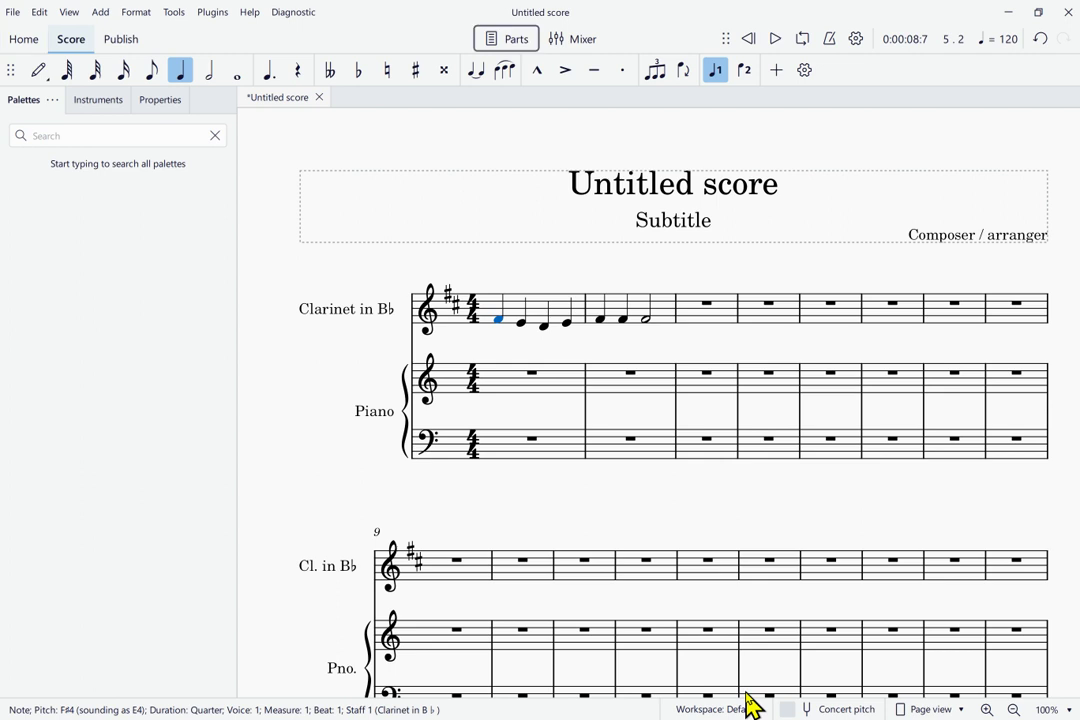
pyautogui.press('Tab')
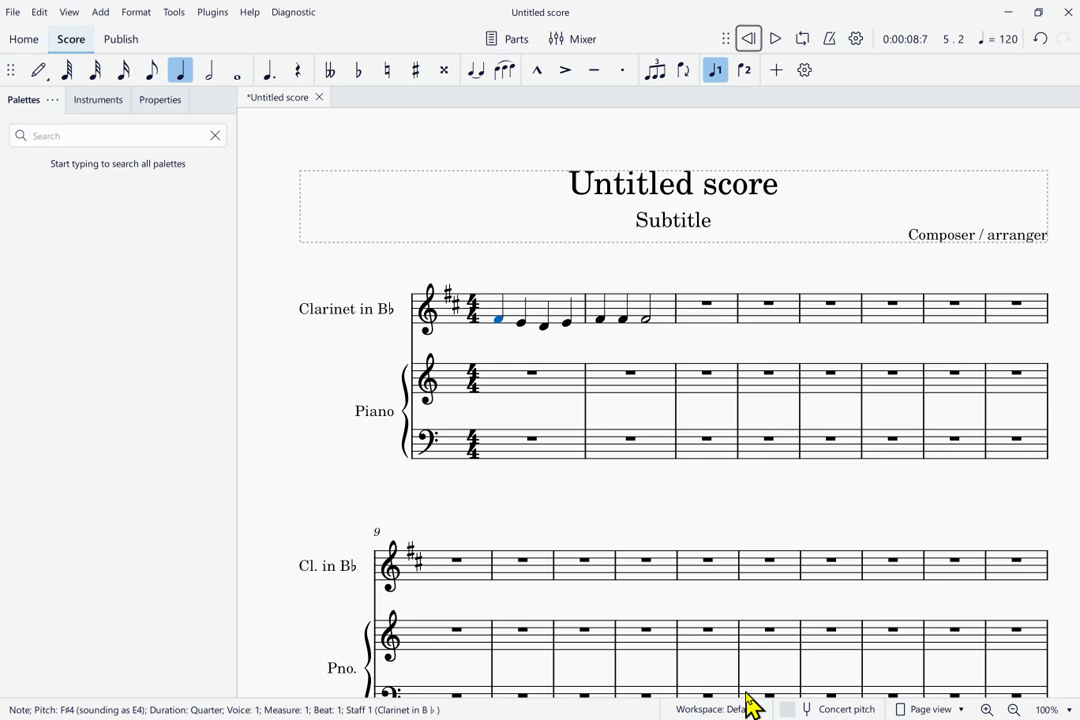
pyautogui.press('Return')
pyautogui.press('Right')
pyautogui.press('space')
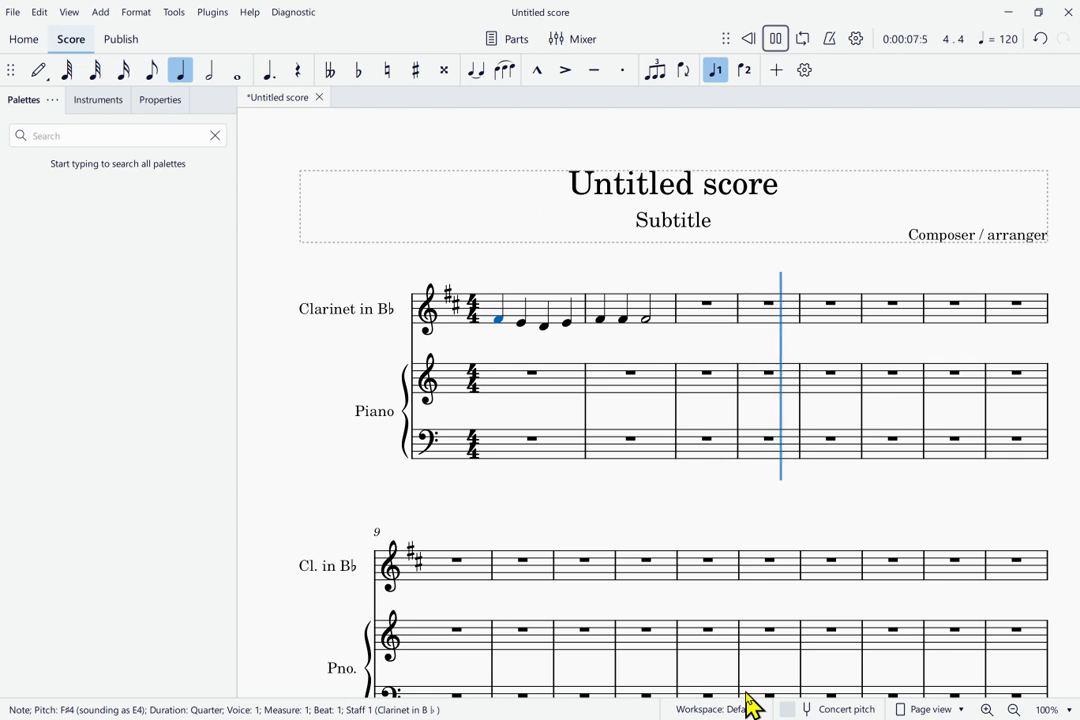
pyautogui.press('space')
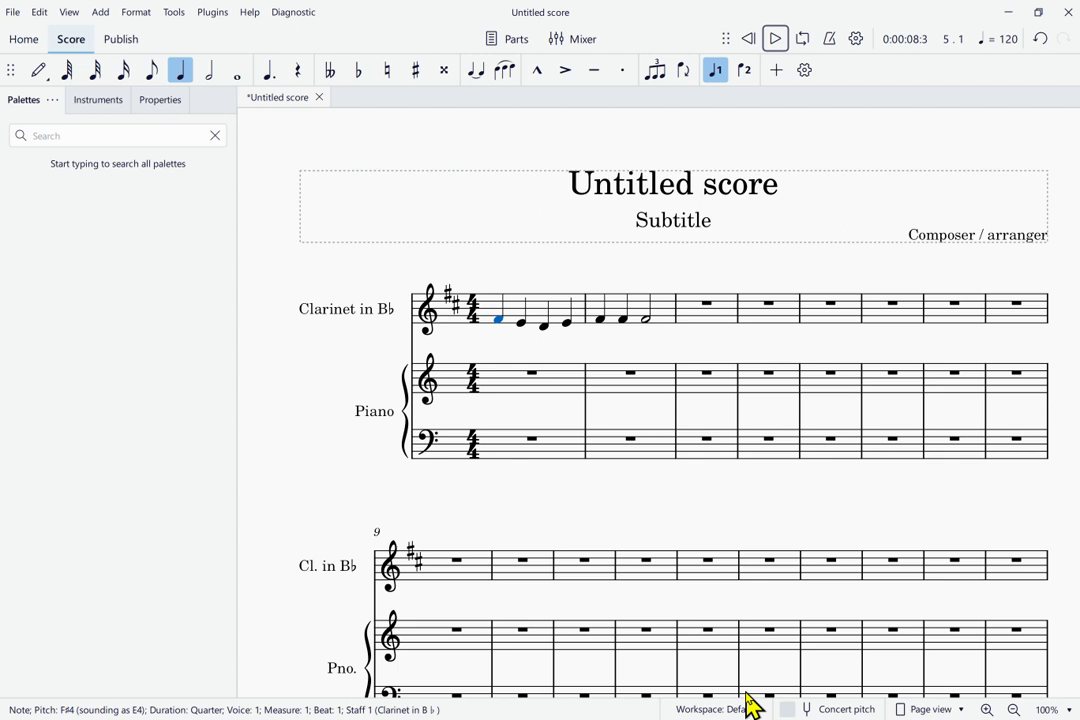
# Step: Move keyboard focus past Undo and the score tab back into the score view
pyautogui.press('Tab')
pyautogui.press('Tab')
pyautogui.press('Tab')
pyautogui.press('Tab')
pyautogui.press('Tab')
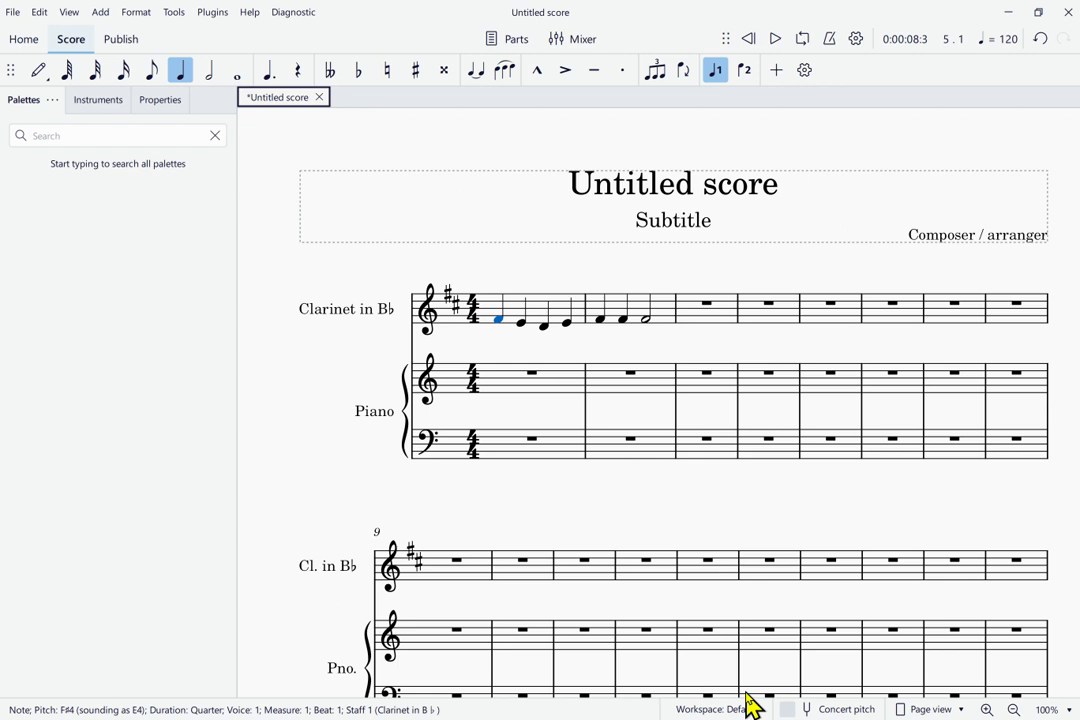
pyautogui.press('Tab')
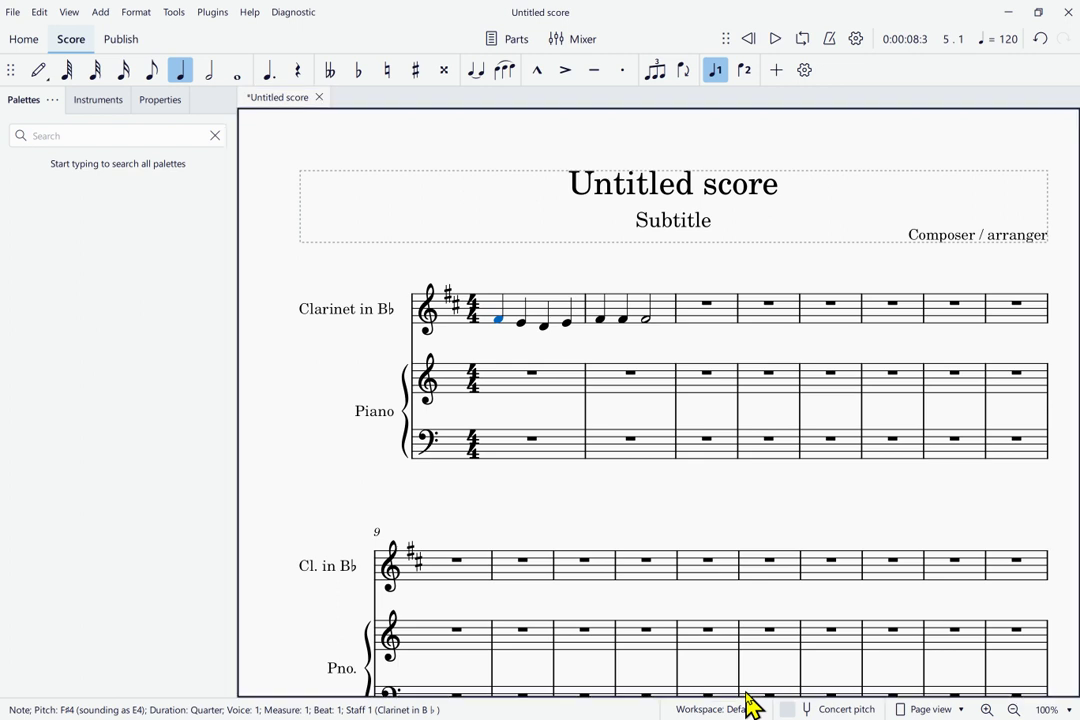